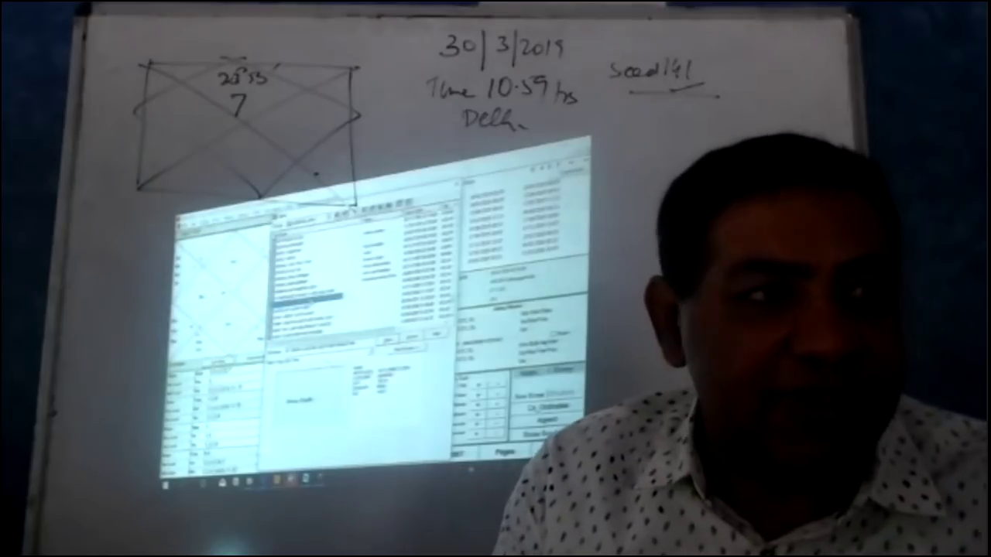
{"action": "left_click", "coordinate": [306, 317]}
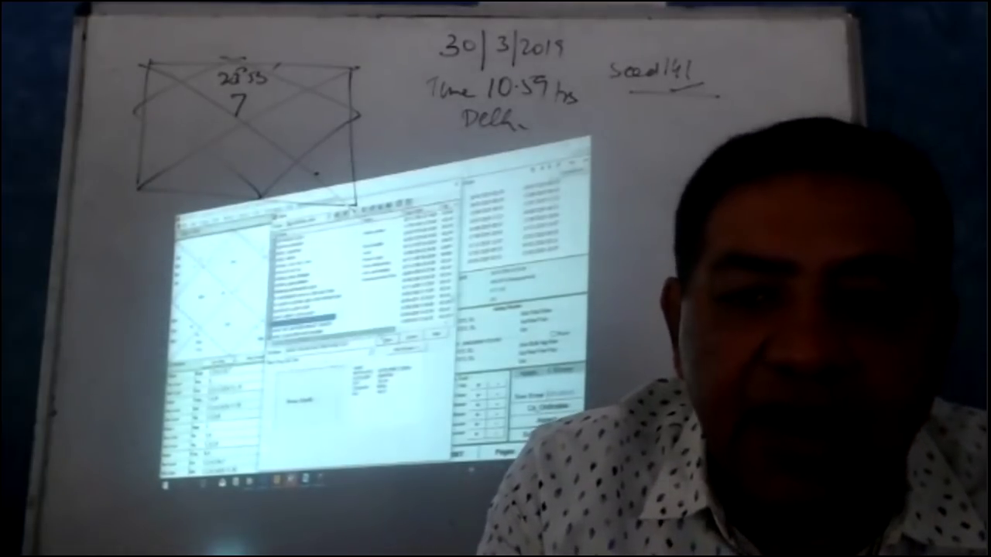
{"action": "key", "text": "Return"}
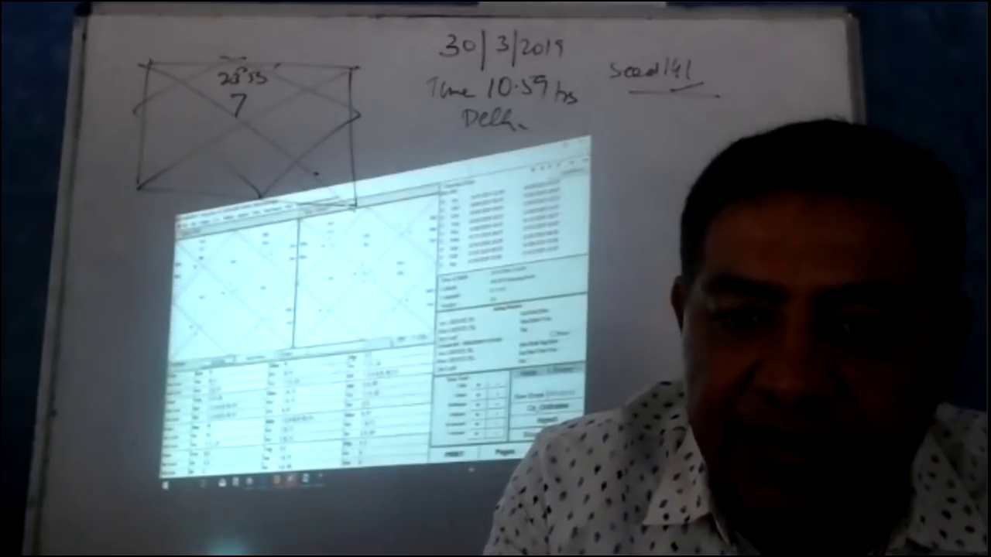
{"action": "mouse_move", "coordinate": [292, 480]}
{"action": "left_click", "coordinate": [324, 445]}
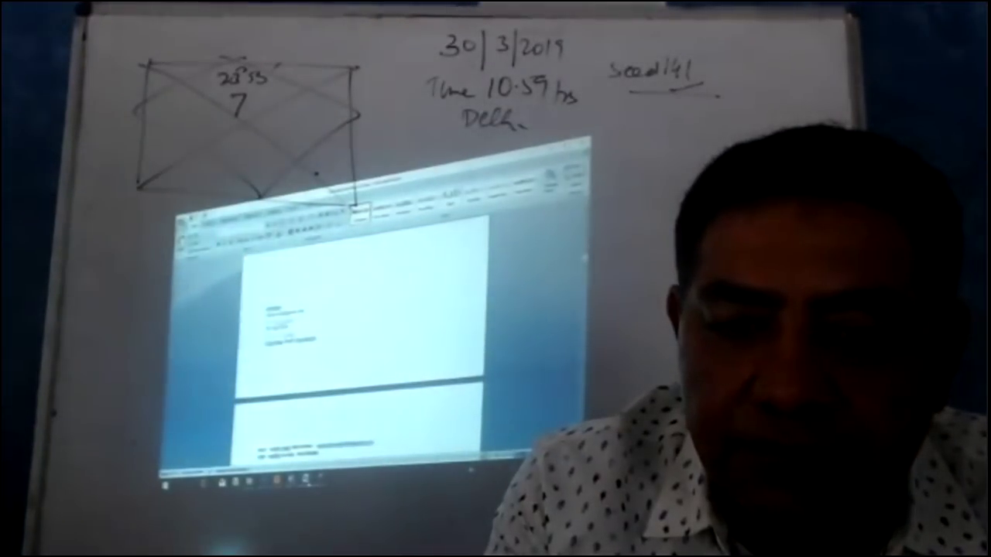
{"action": "mouse_move", "coordinate": [296, 482]}
{"action": "left_click", "coordinate": [324, 443]}
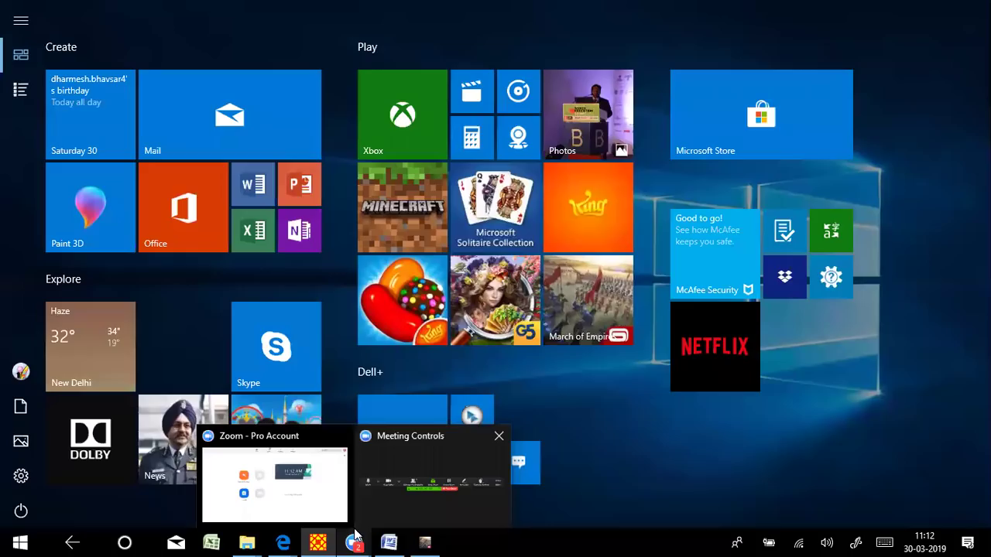
Step: Switch to Horosoft and select the Mer sub-period starting 24/08/2008 within the Mer Ven level of the Vimsottari Dasa
{"action": "left_click", "coordinate": [324, 542]}
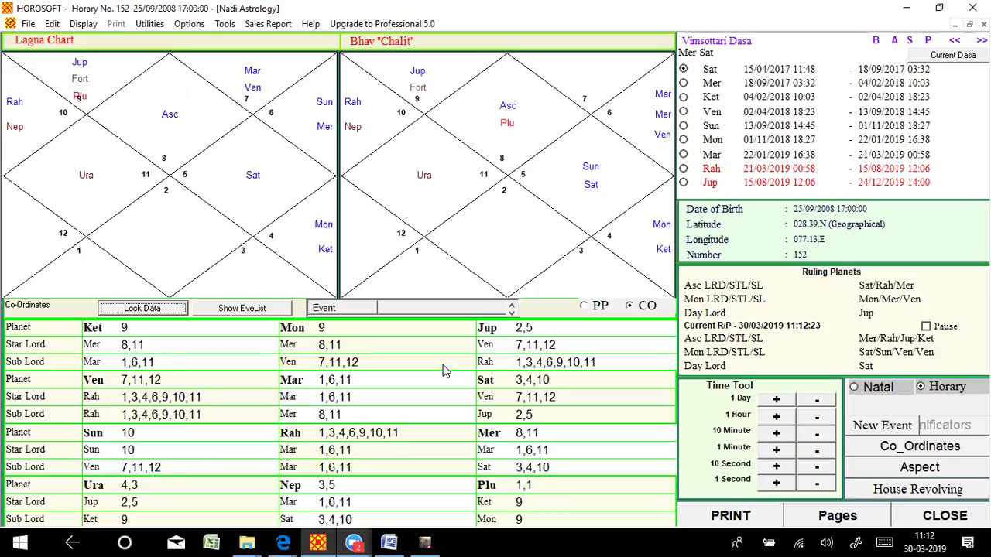
{"action": "left_click", "coordinate": [877, 41]}
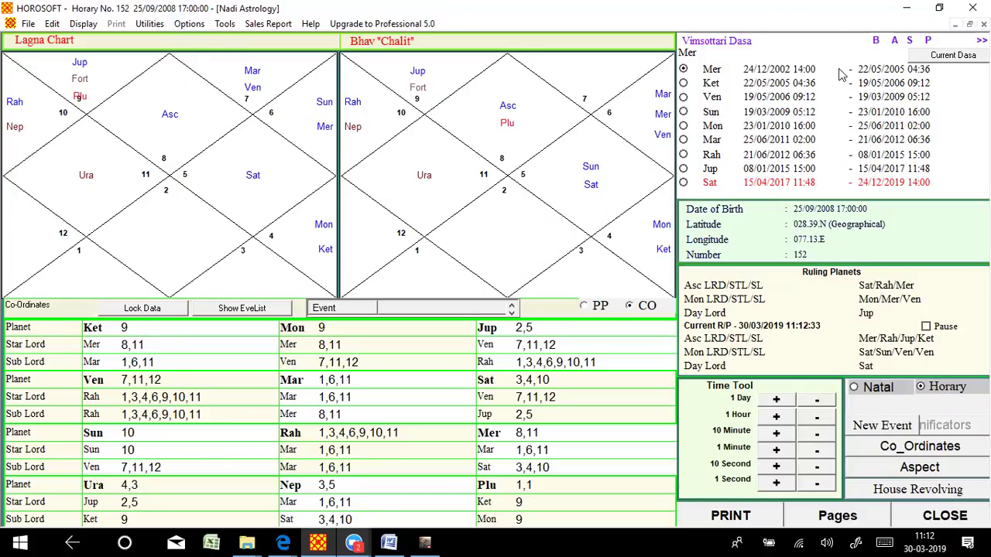
{"action": "left_click", "coordinate": [894, 43]}
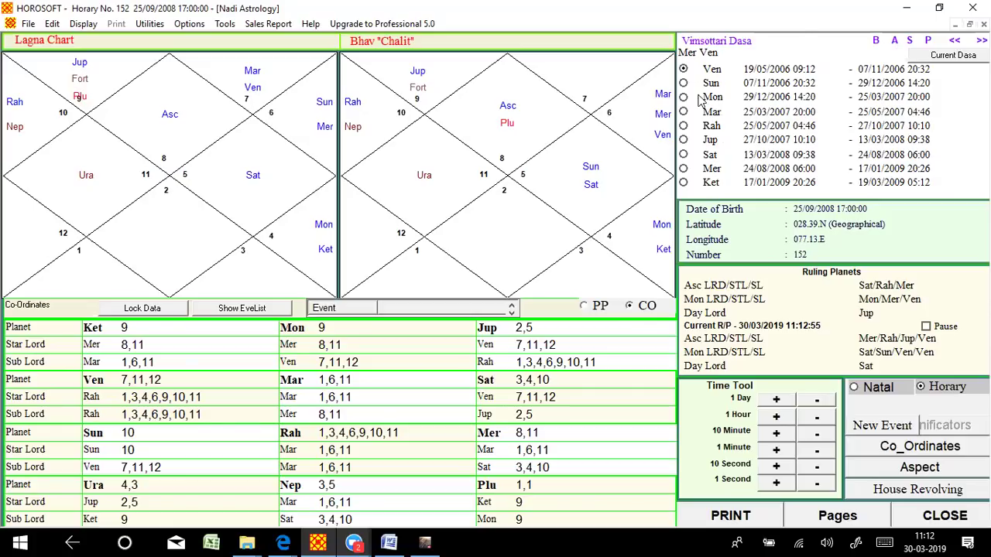
{"action": "left_click", "coordinate": [684, 169]}
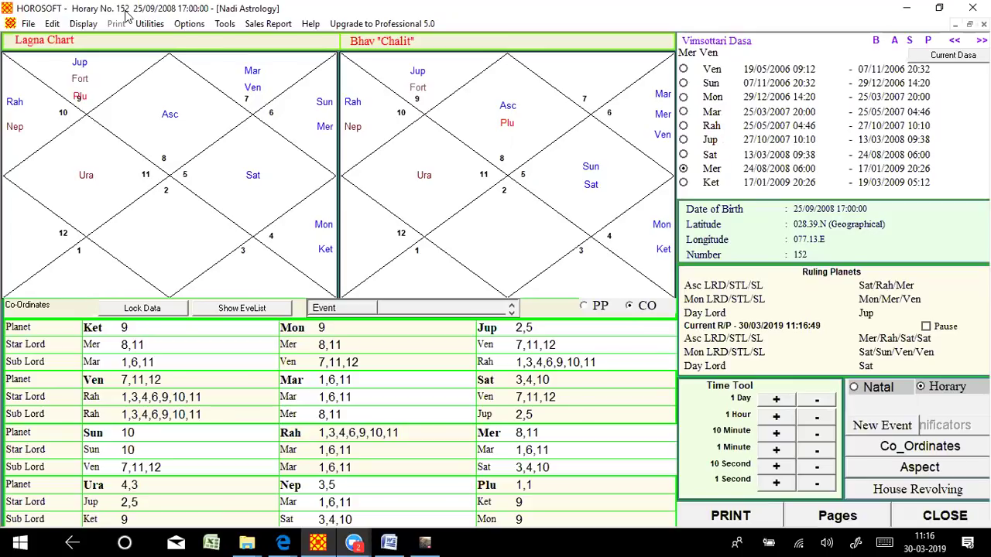
Step: Bring up the saved kundlis sorted by file name, go to the W entries and widen the File Name column
{"action": "left_click", "coordinate": [29, 26]}
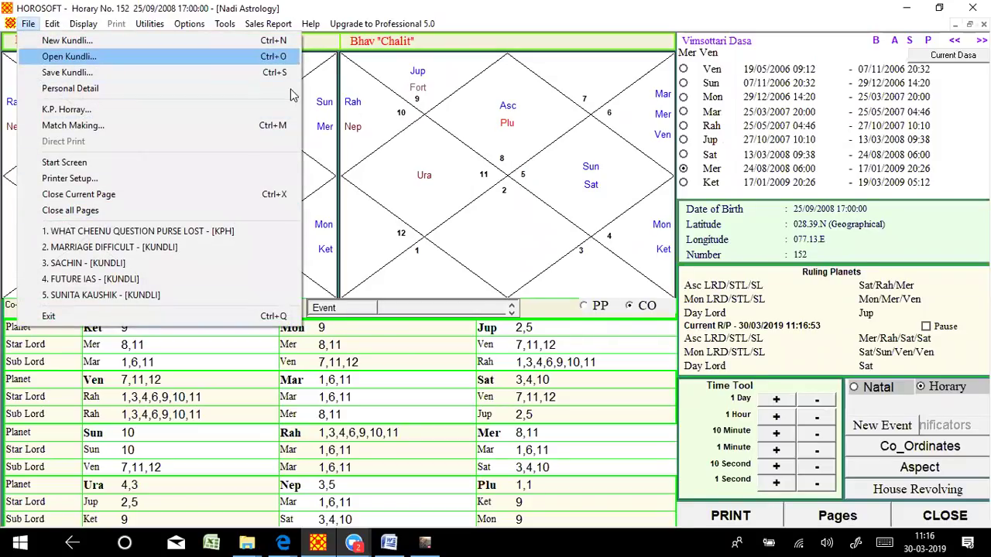
{"action": "left_click", "coordinate": [69, 56]}
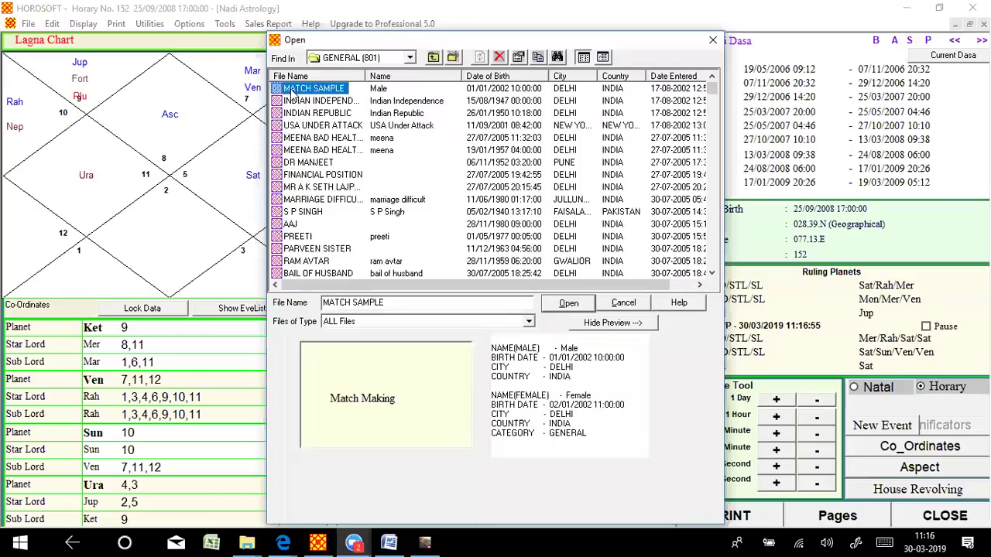
{"action": "right_click", "coordinate": [312, 91]}
{"action": "left_click", "coordinate": [342, 153]}
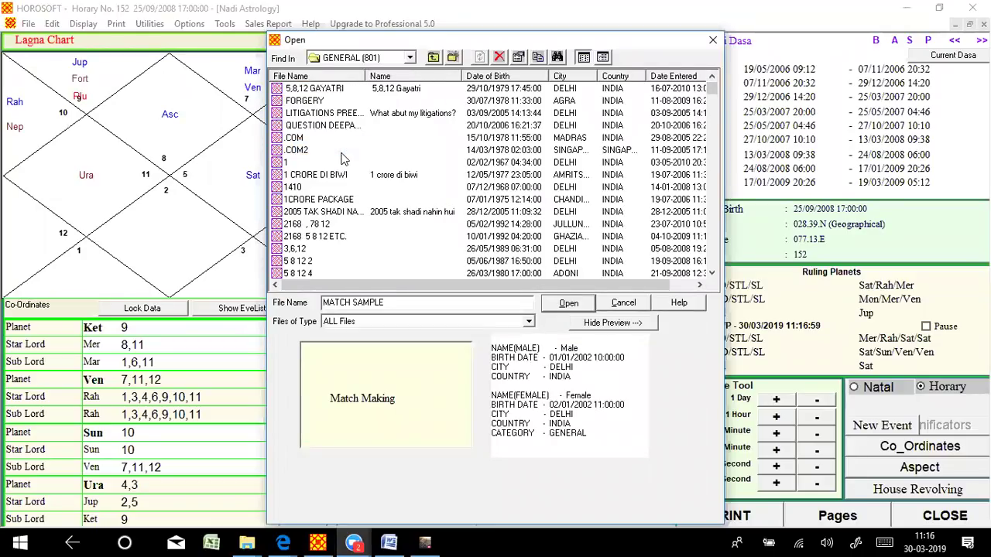
{"action": "key", "text": "w"}
{"action": "key", "text": "Down"}
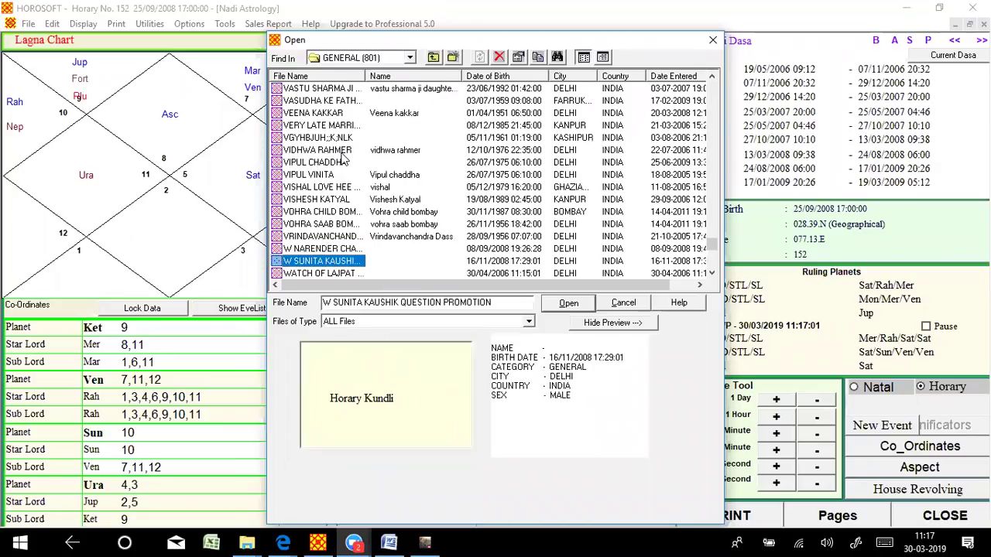
{"action": "left_click_drag", "start_coordinate": [365, 76], "coordinate": [498, 100]}
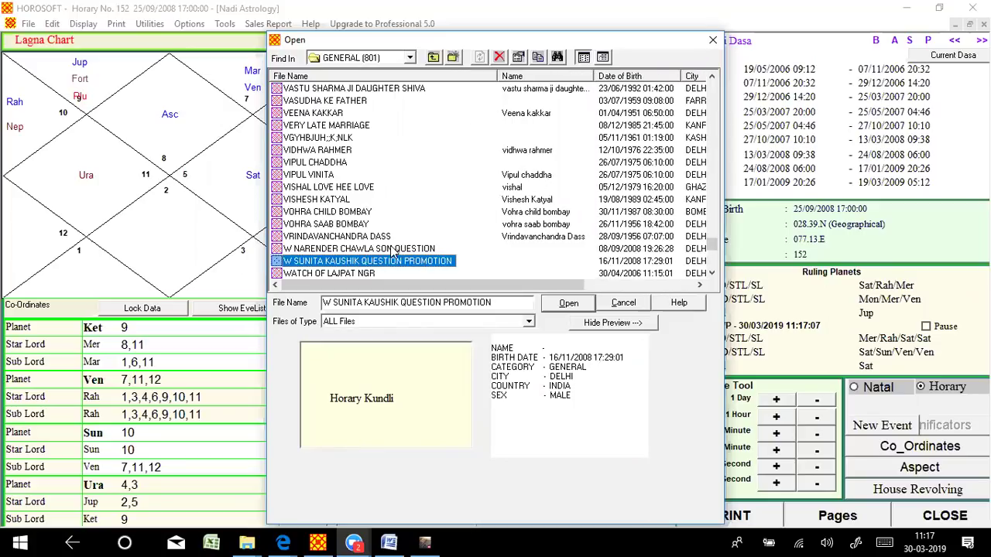
Step: Find the breast cancer question among the WHAT entries and open that horary kundli
{"action": "key", "text": "Down"}
{"action": "key", "text": "Down"}
{"action": "key", "text": "Down"}
{"action": "key", "text": "Down"}
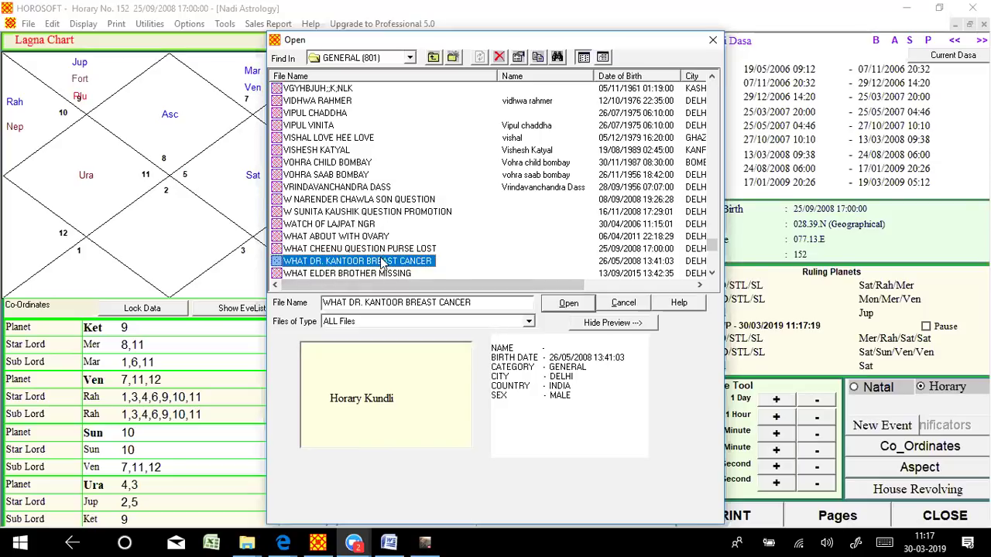
{"action": "left_click", "coordinate": [563, 306]}
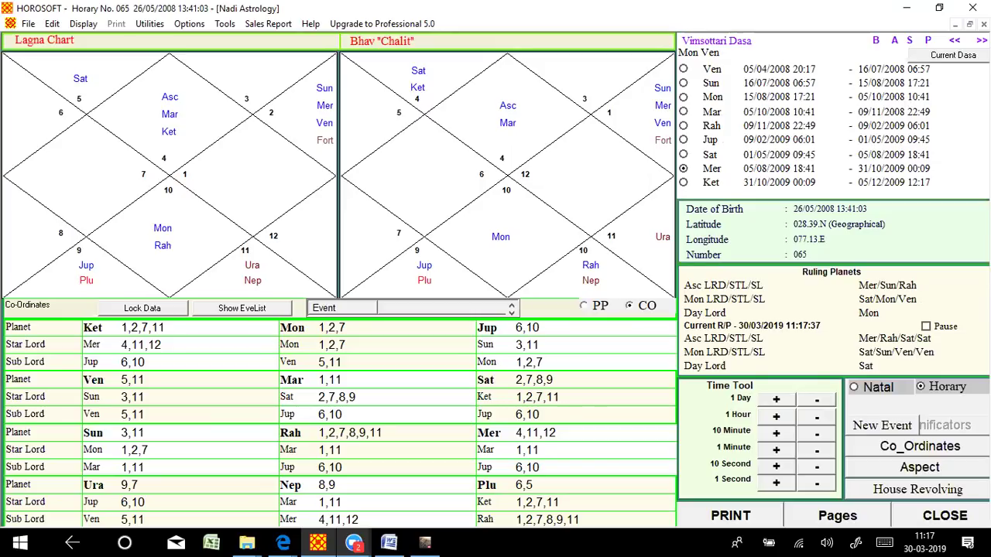
Step: Examine the Mon Mer, Mon Ket and Mon Ven periods of the chart's Vimsottari Dasa
{"action": "left_click", "coordinate": [958, 42]}
{"action": "left_click", "coordinate": [958, 42]}
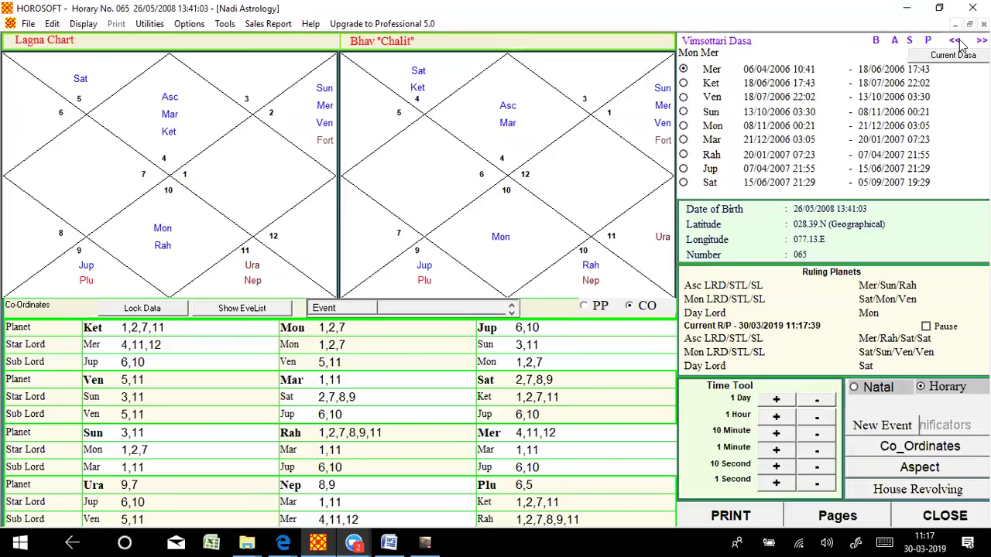
{"action": "left_click", "coordinate": [981, 40]}
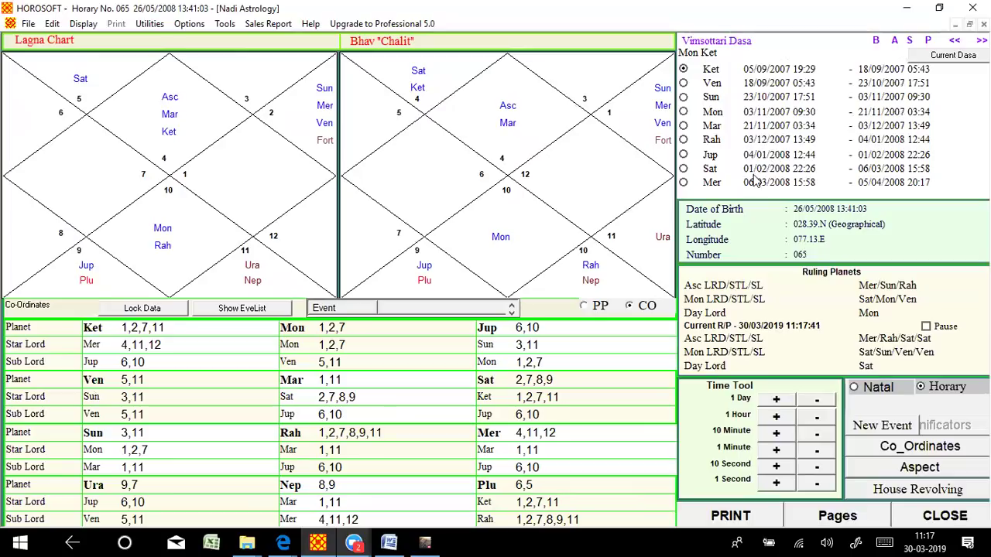
{"action": "left_click", "coordinate": [981, 41]}
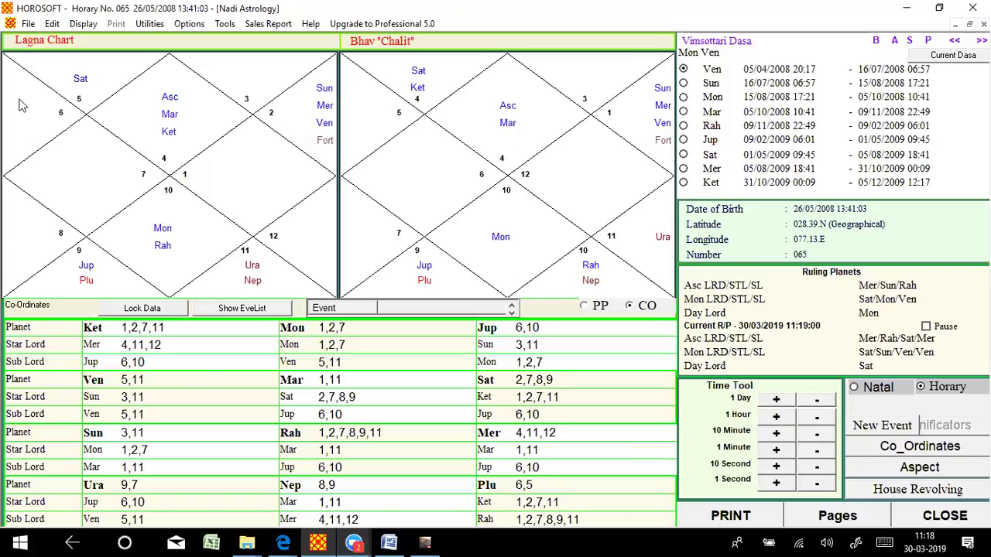
Step: Reopen the recently used horary kundli about the lost purse
{"action": "left_click", "coordinate": [28, 23]}
{"action": "left_click", "coordinate": [118, 248]}
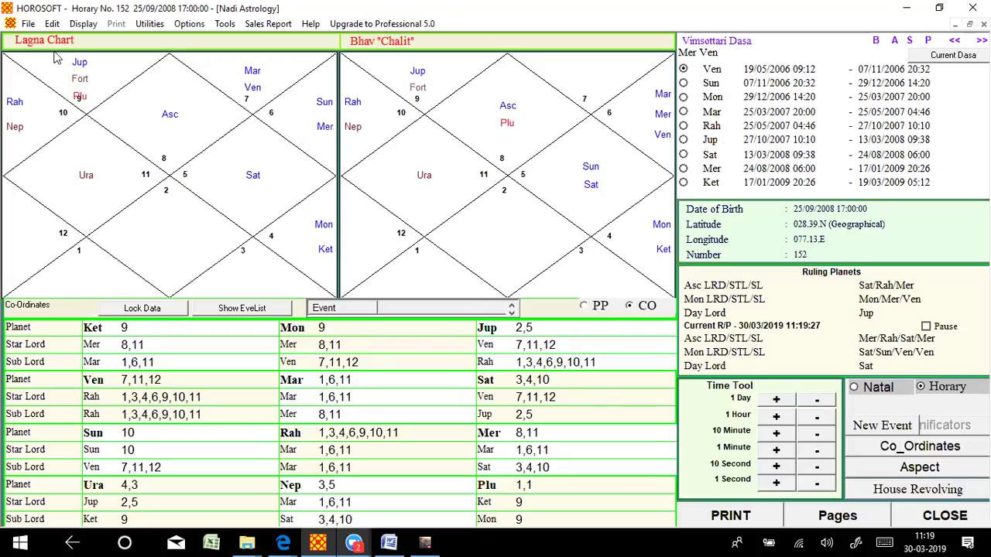
Step: Create a new natal kundli for 30/03/2019 11:19:31 in Delhi, India, and show its current dasa
{"action": "left_click", "coordinate": [28, 23]}
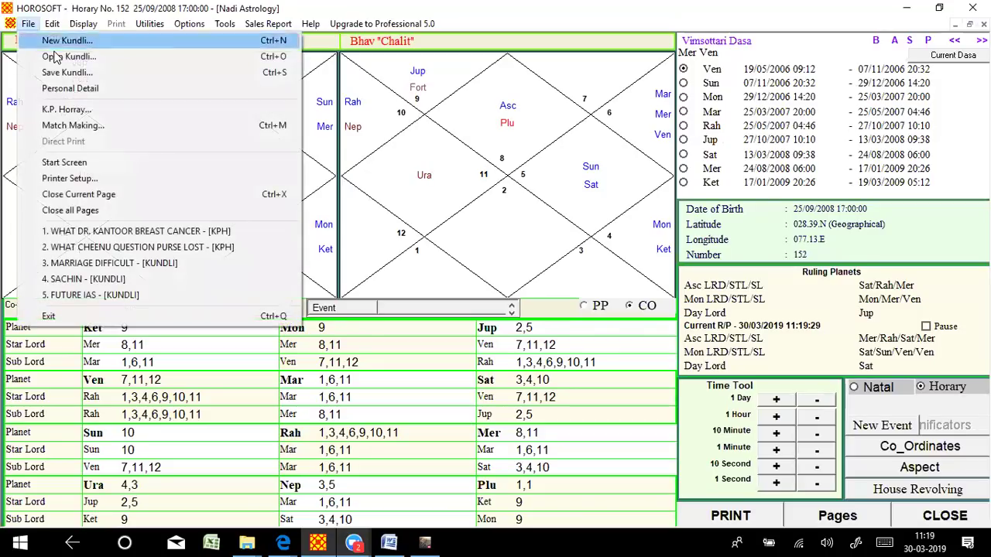
{"action": "left_click", "coordinate": [58, 38]}
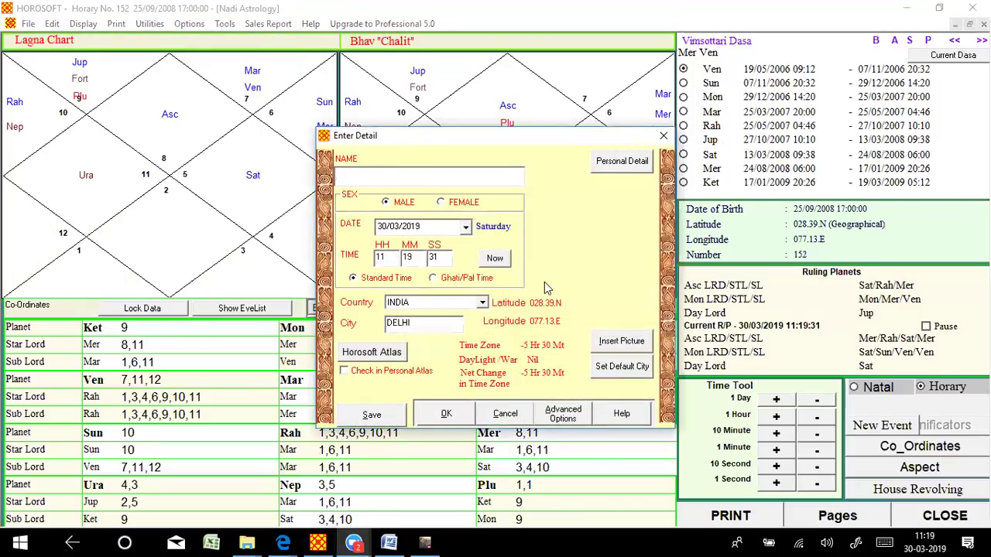
{"action": "left_click", "coordinate": [447, 412]}
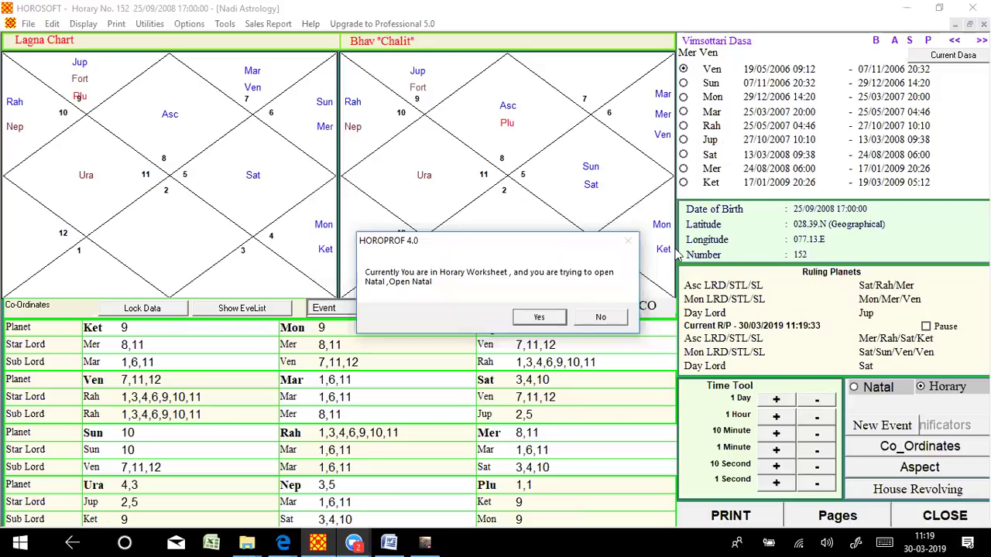
{"action": "left_click", "coordinate": [552, 316]}
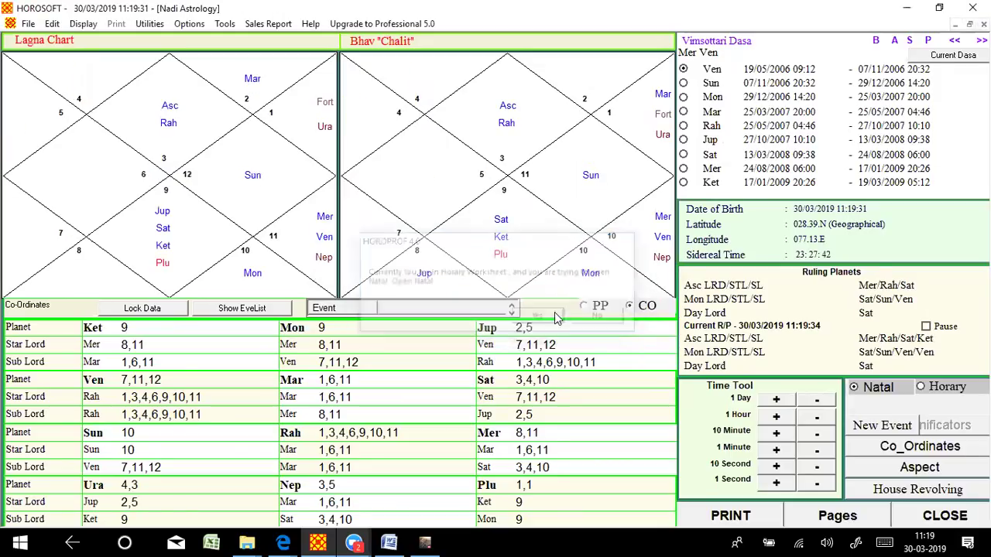
{"action": "left_click", "coordinate": [937, 55]}
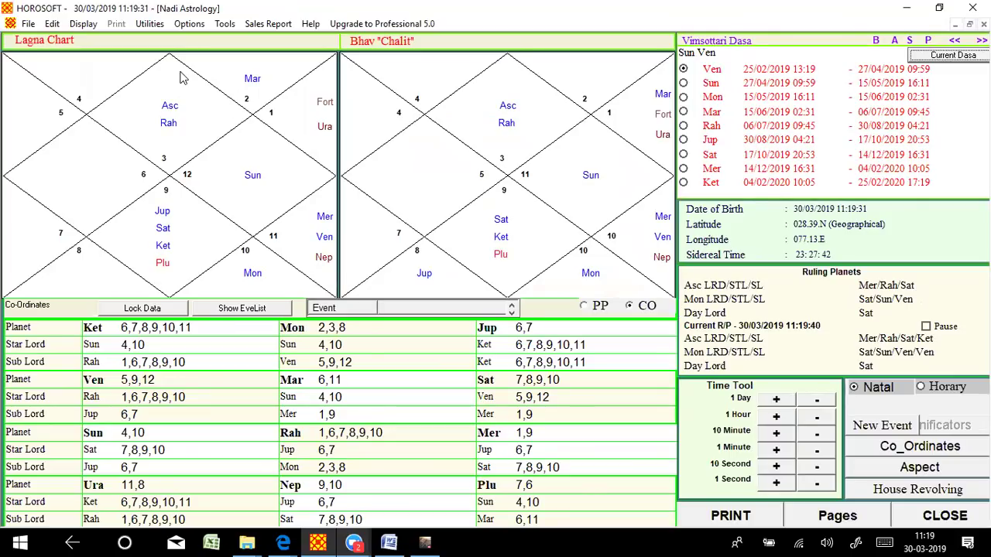
{"action": "left_click", "coordinate": [28, 24]}
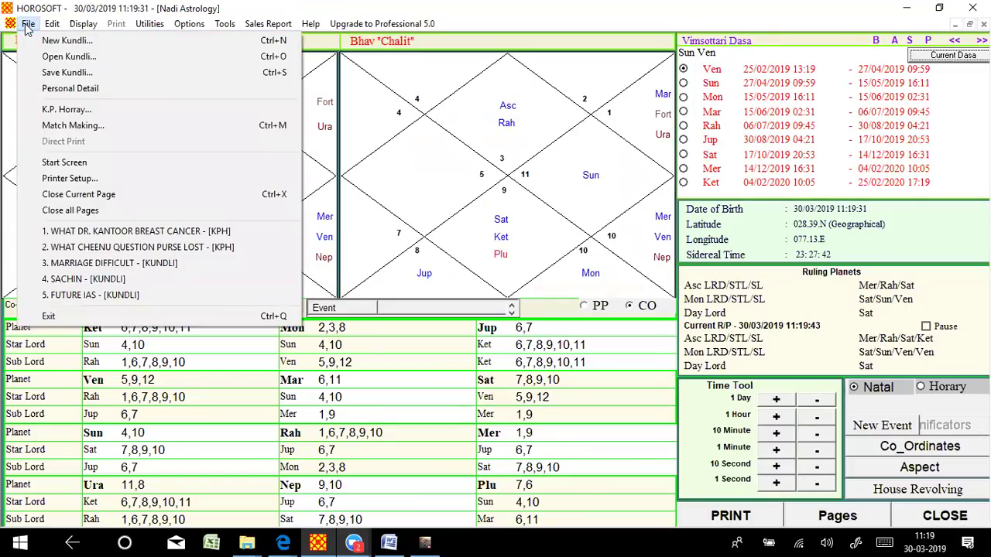
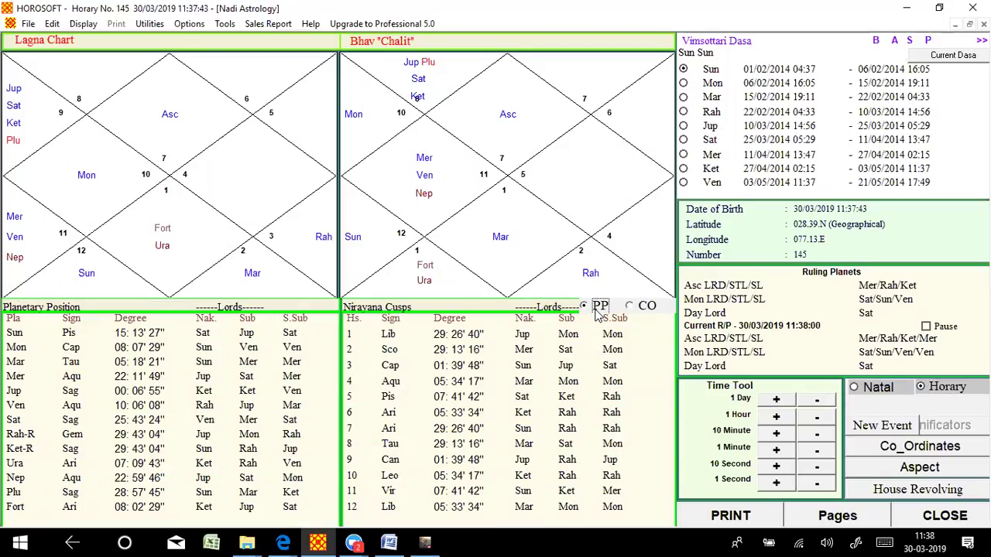
Step: Compare the planetary position (PP) and co-ordinates (CO) tables of horary chart 145, ending on the co-ordinates
{"action": "left_click", "coordinate": [646, 306]}
{"action": "left_click", "coordinate": [867, 495]}
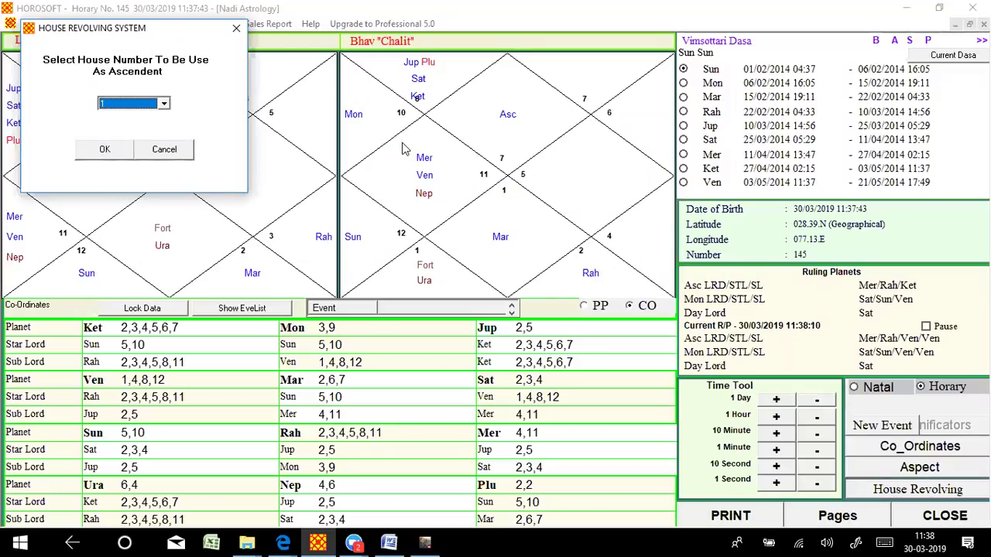
{"action": "left_click", "coordinate": [236, 28]}
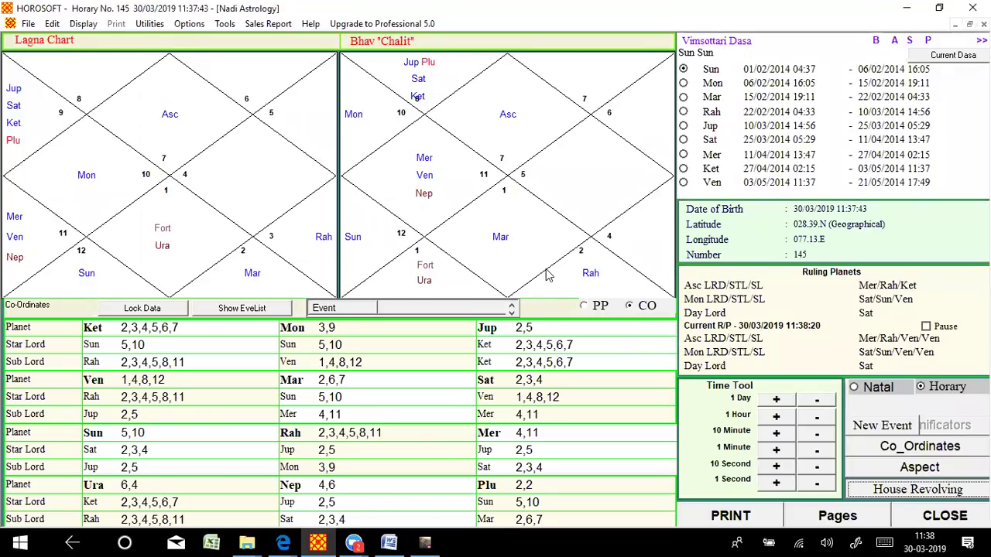
{"action": "left_click", "coordinate": [600, 307]}
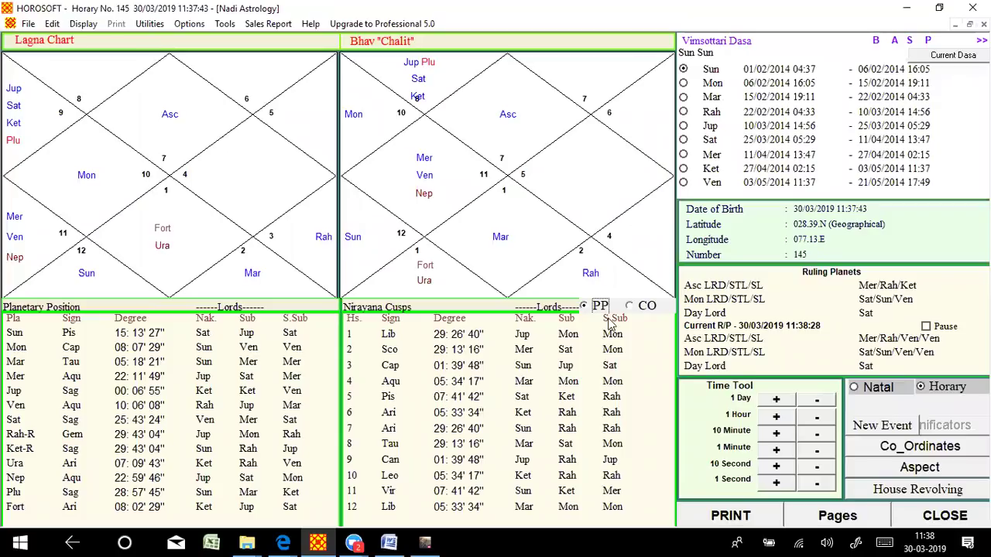
{"action": "left_click", "coordinate": [643, 309]}
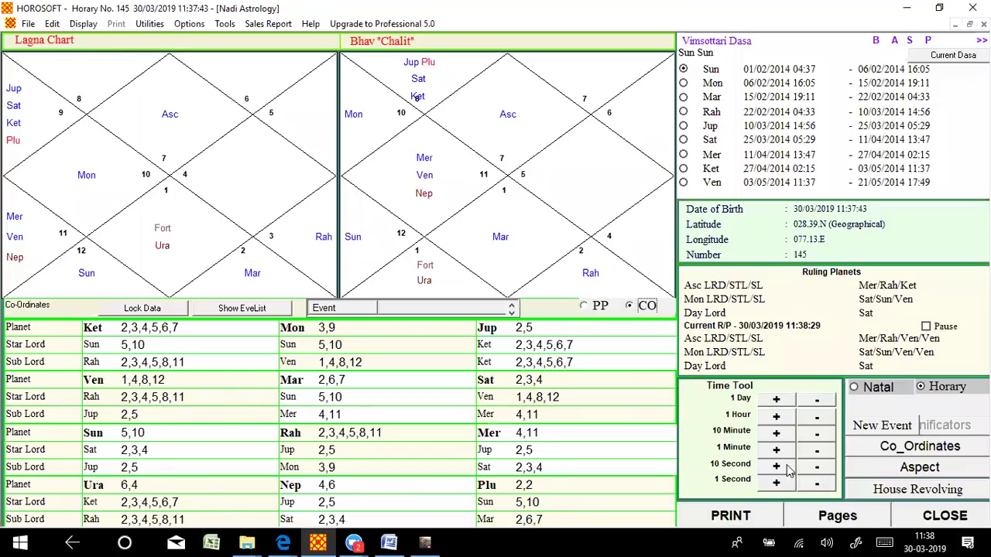
Step: Revolve the houses of horary chart 145 so that house 5 is used as the ascendant
{"action": "left_click", "coordinate": [909, 491]}
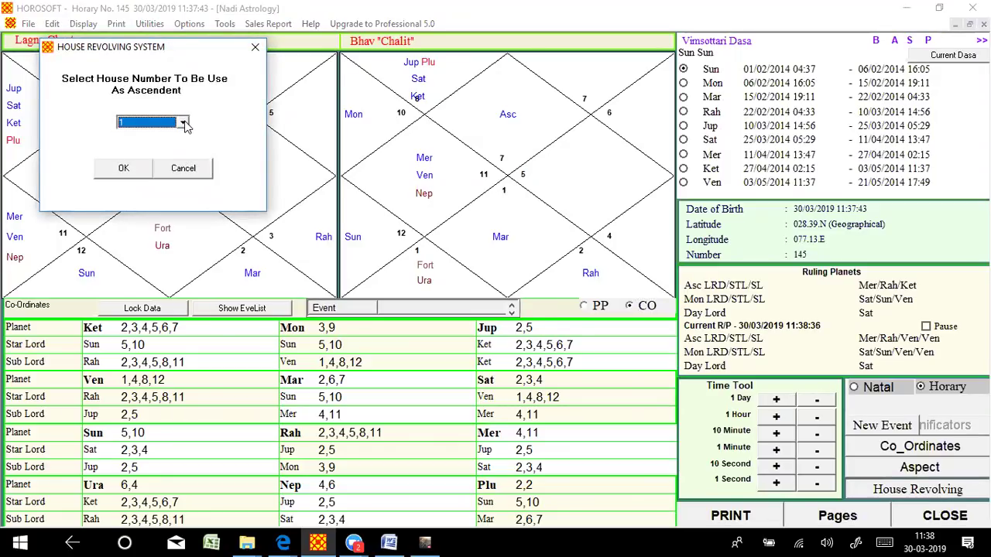
{"action": "left_click", "coordinate": [184, 125]}
{"action": "left_click", "coordinate": [139, 169]}
{"action": "left_click", "coordinate": [124, 170]}
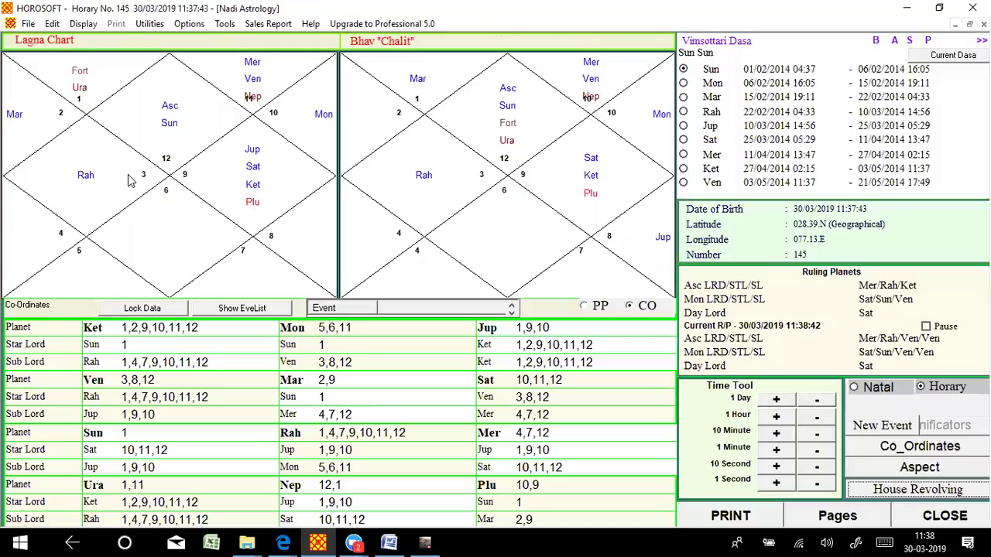
Step: Show the current dasa of the revolved chart and check the planetary aspect table
{"action": "left_click", "coordinate": [953, 55]}
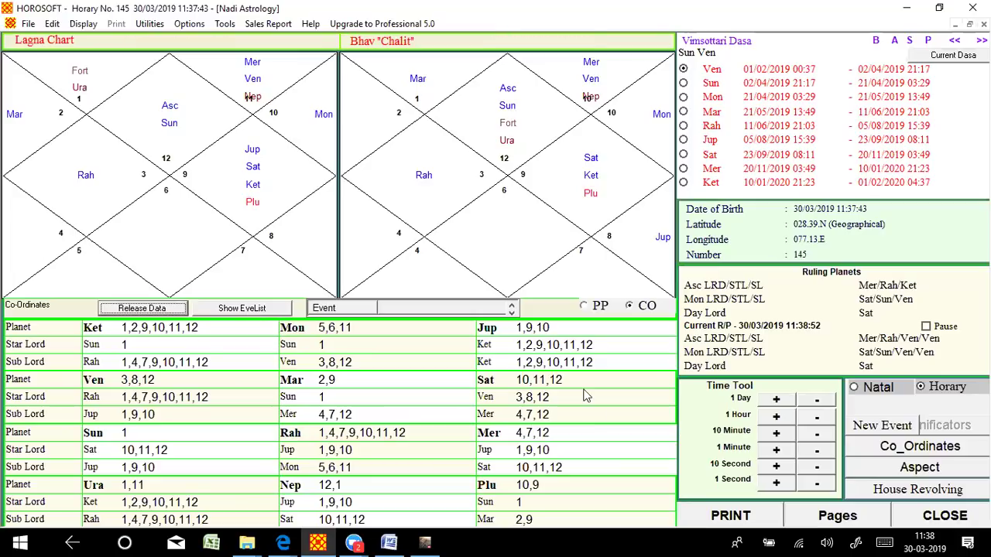
{"action": "left_click", "coordinate": [920, 467]}
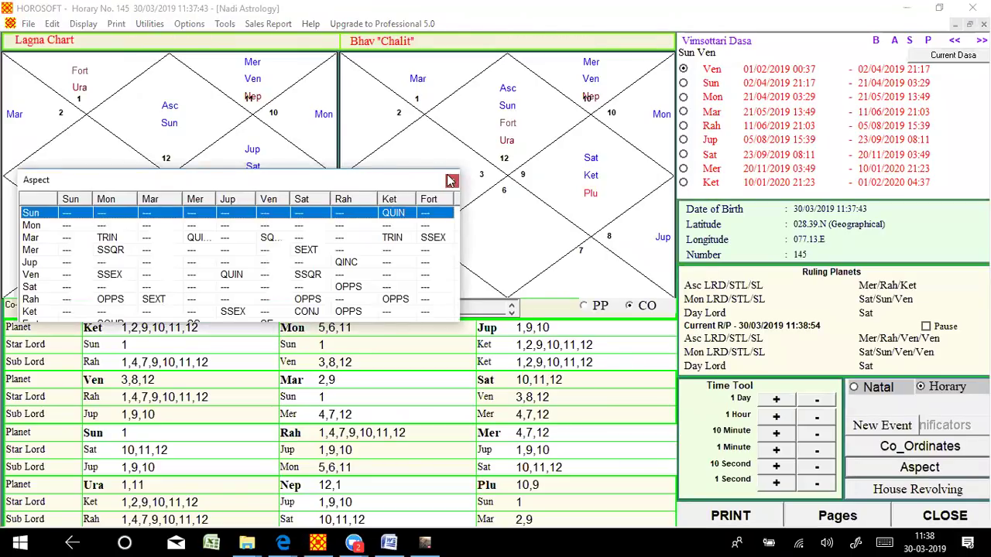
{"action": "left_click", "coordinate": [451, 180]}
Step: Revolve the houses of horary chart 145 back so that house 1 is used as the ascendant
{"action": "left_click", "coordinate": [945, 511]}
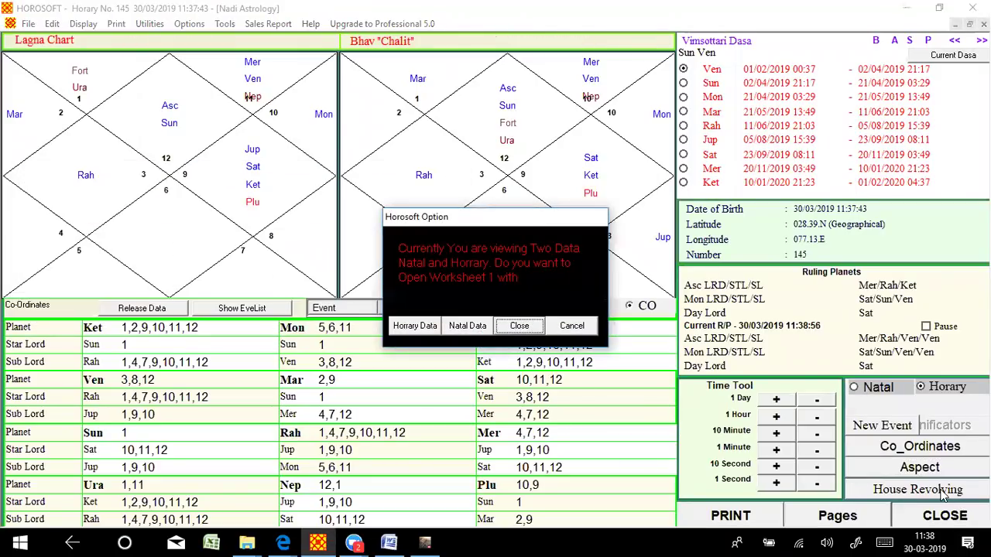
{"action": "left_click", "coordinate": [572, 326]}
{"action": "left_click", "coordinate": [918, 490]}
{"action": "left_click", "coordinate": [141, 187]}
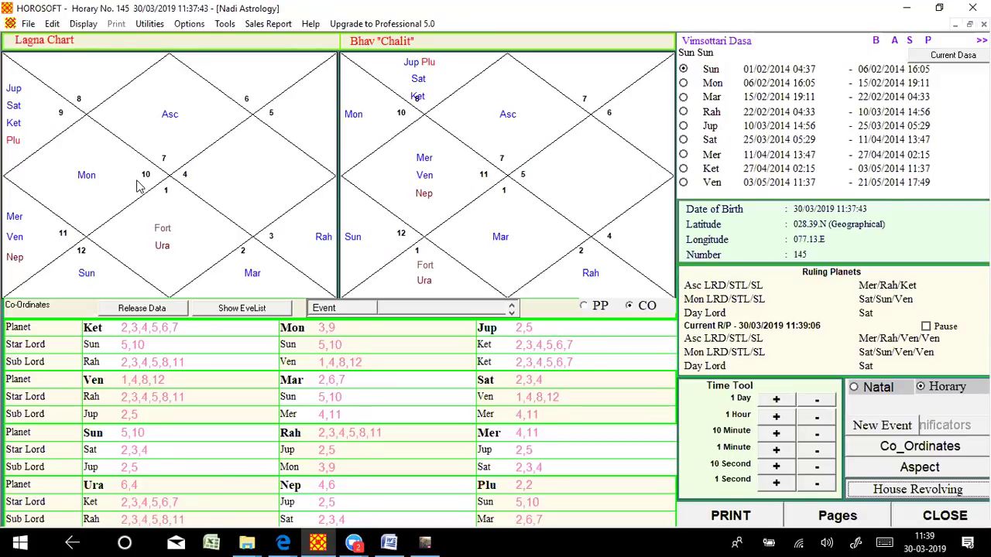
{"action": "left_click", "coordinate": [933, 494]}
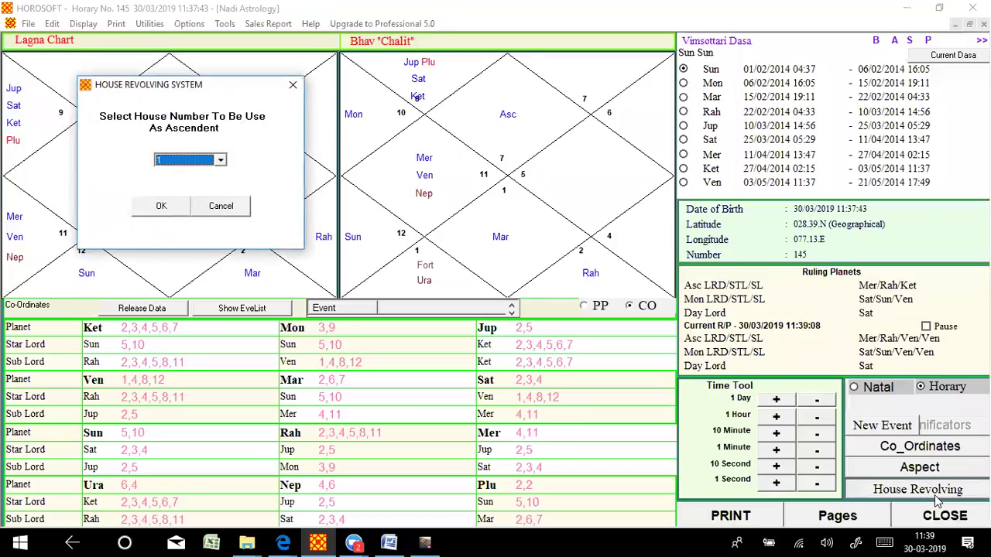
{"action": "left_click", "coordinate": [213, 206]}
Step: Release the locked chart data and compare the planetary position (PP) and co-ordinates (CO) tables, ending on the co-ordinates
{"action": "left_click", "coordinate": [163, 309]}
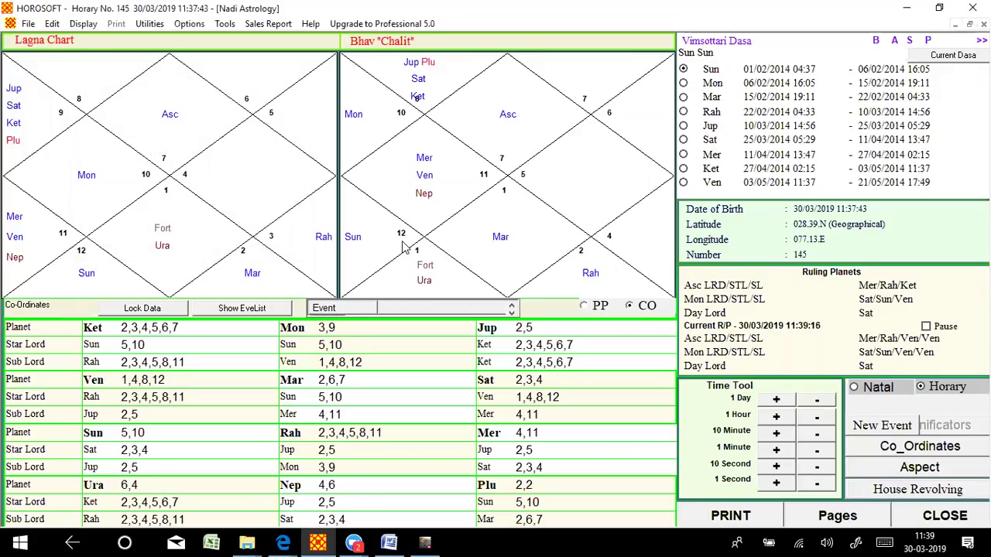
{"action": "left_click", "coordinate": [583, 306]}
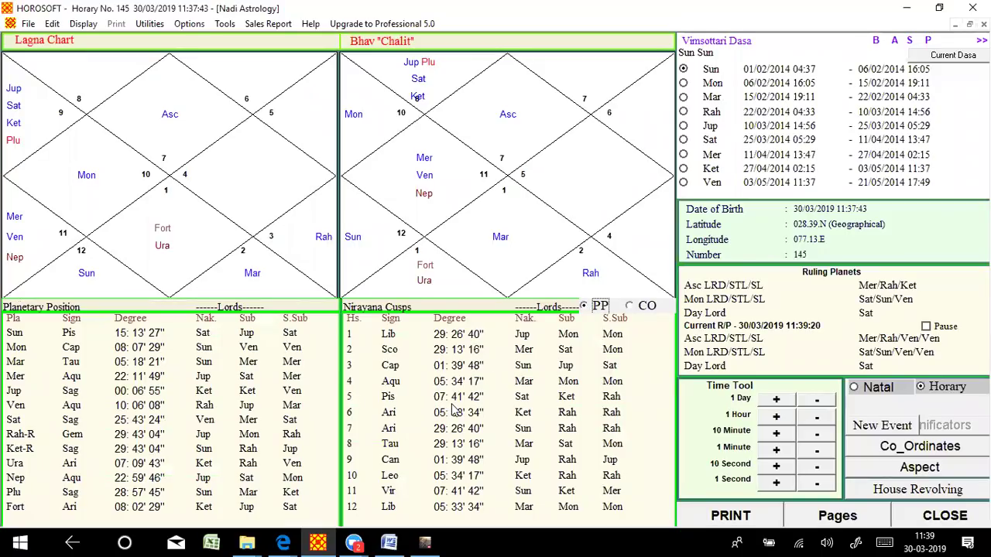
{"action": "left_click", "coordinate": [636, 313]}
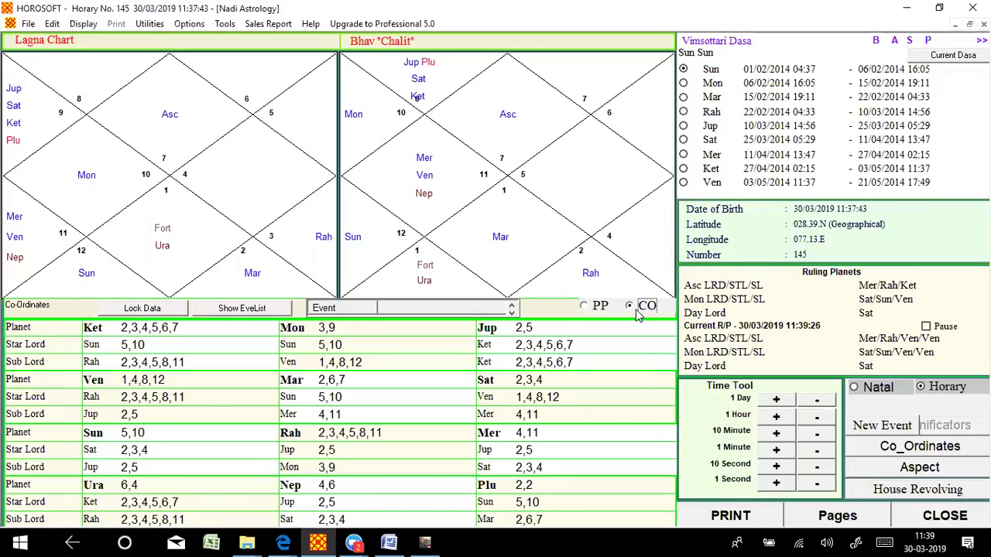
Step: Revolve the houses with house 5 as the ascendant again and show the chart's current dasa
{"action": "left_click", "coordinate": [882, 492]}
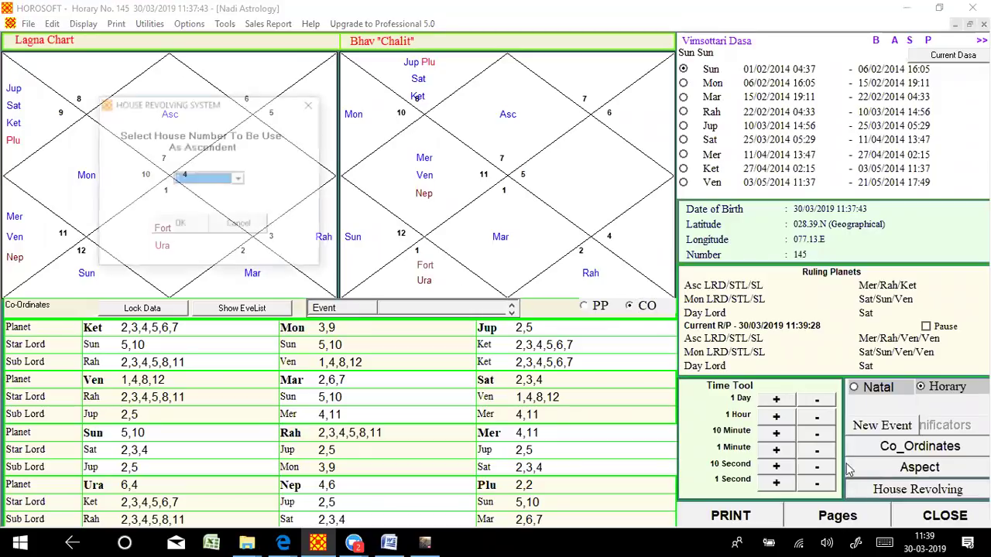
{"action": "left_click", "coordinate": [239, 178]}
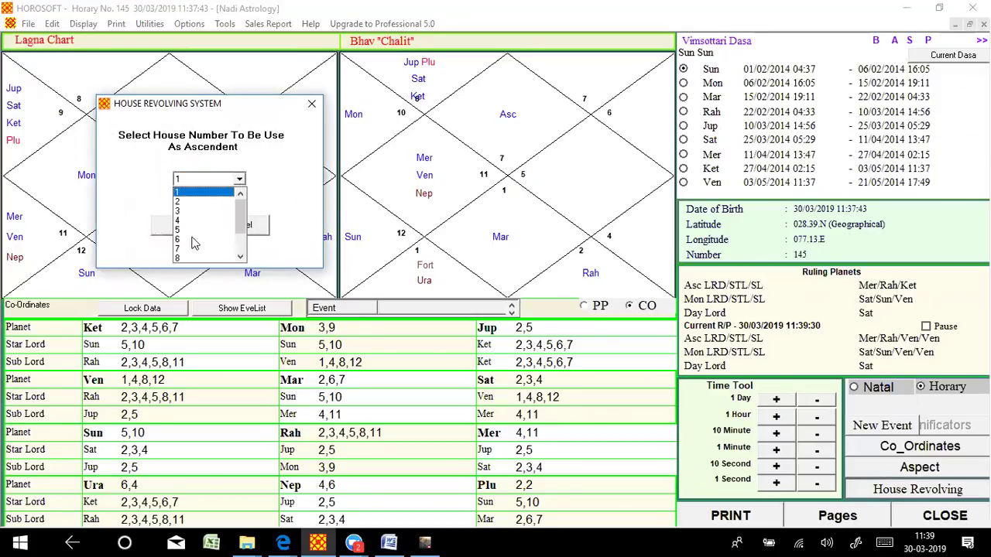
{"action": "left_click", "coordinate": [186, 234]}
{"action": "left_click", "coordinate": [180, 225]}
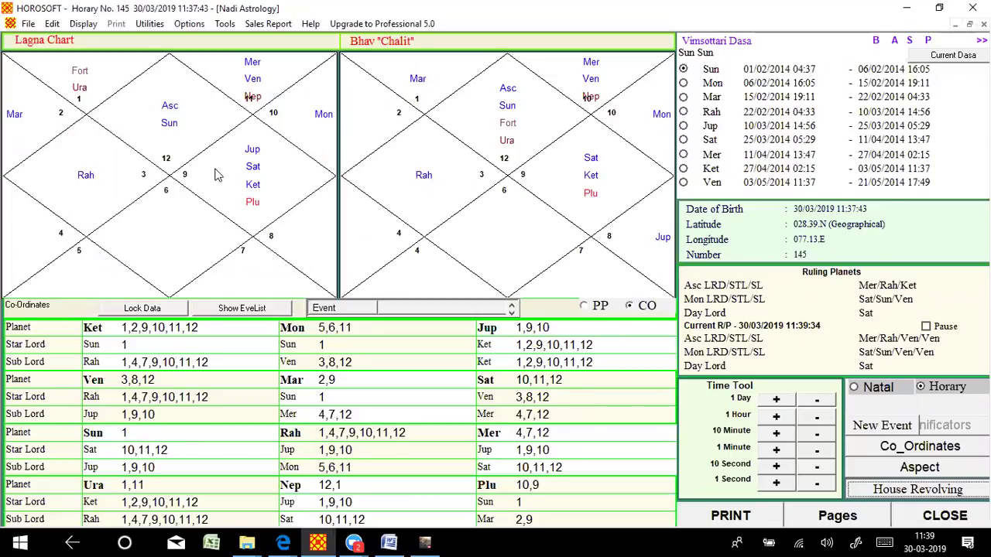
{"action": "left_click", "coordinate": [937, 56]}
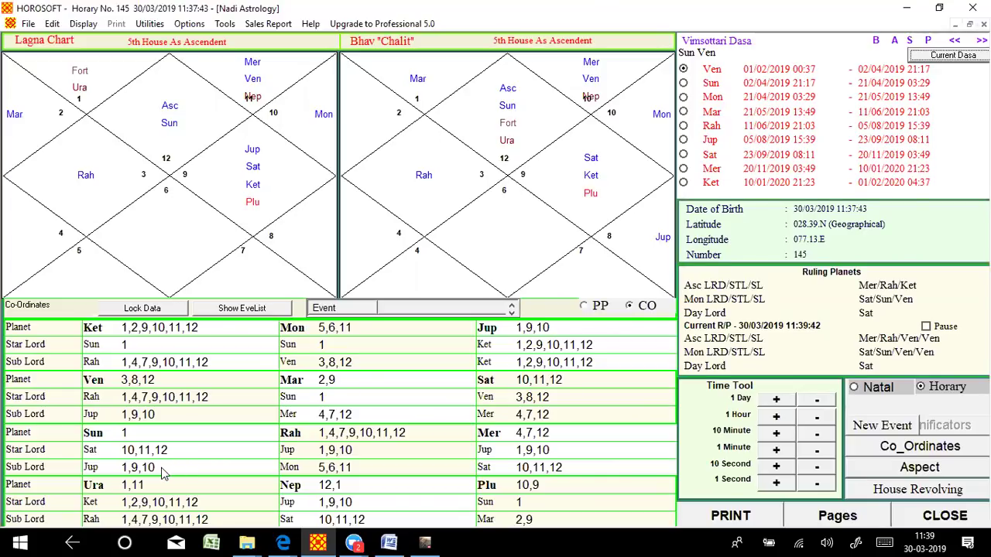
{"action": "key", "text": "Tab"}
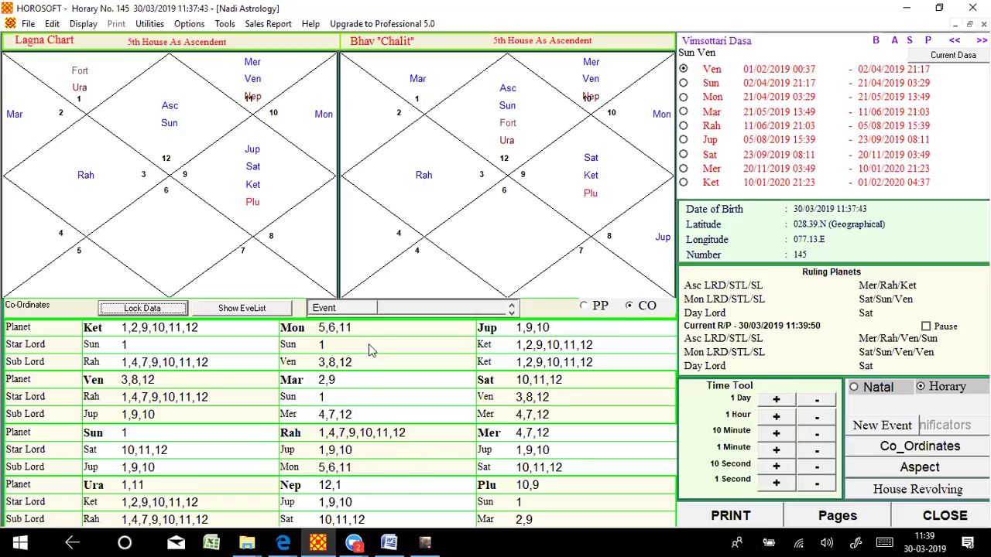
Step: Show the Mars–Jupiter sub-periods of the Vimsottari dasa and check the revolved chart's PP table against its CO table
{"action": "left_click", "coordinate": [877, 41]}
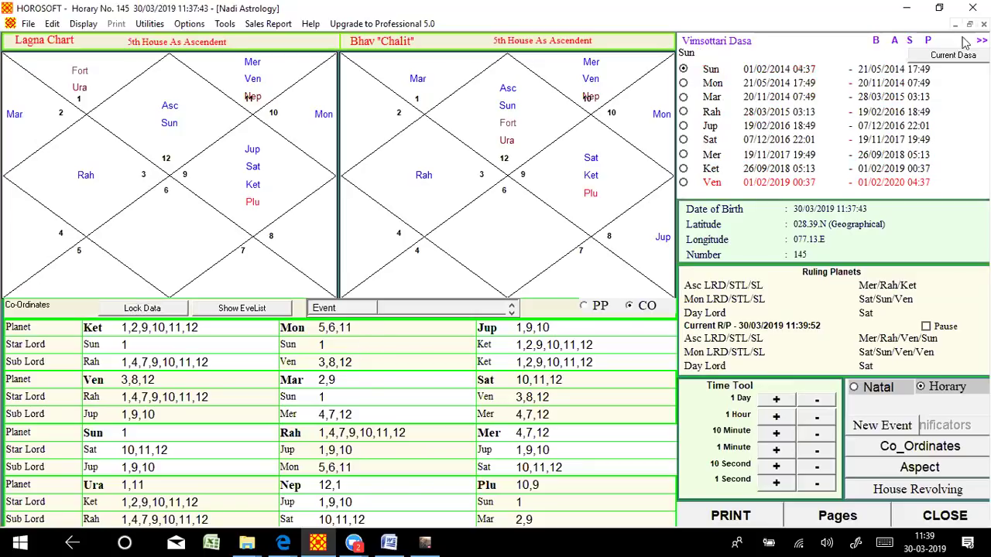
{"action": "left_click", "coordinate": [981, 40]}
{"action": "left_click", "coordinate": [981, 40]}
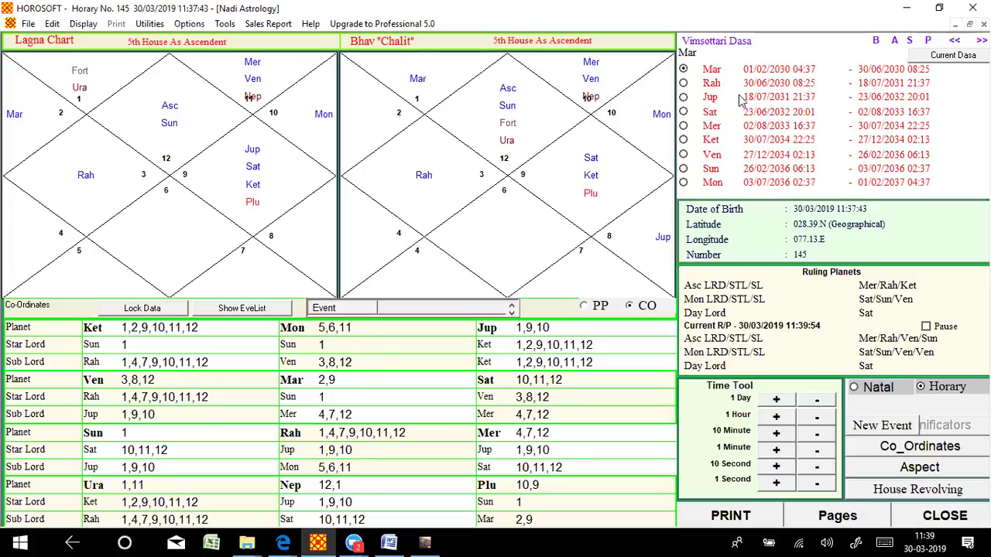
{"action": "left_click", "coordinate": [684, 97]}
{"action": "left_click", "coordinate": [895, 41]}
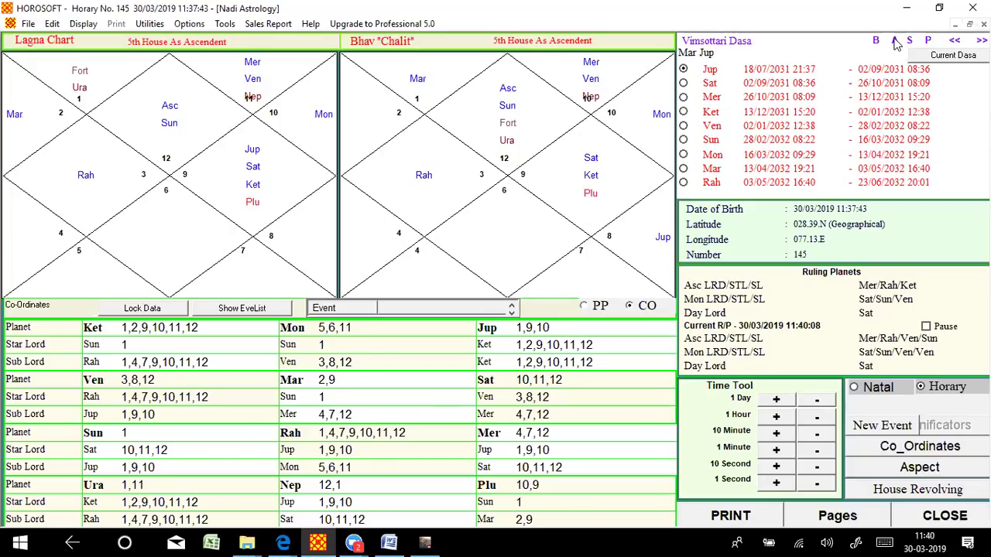
{"action": "left_click", "coordinate": [598, 307]}
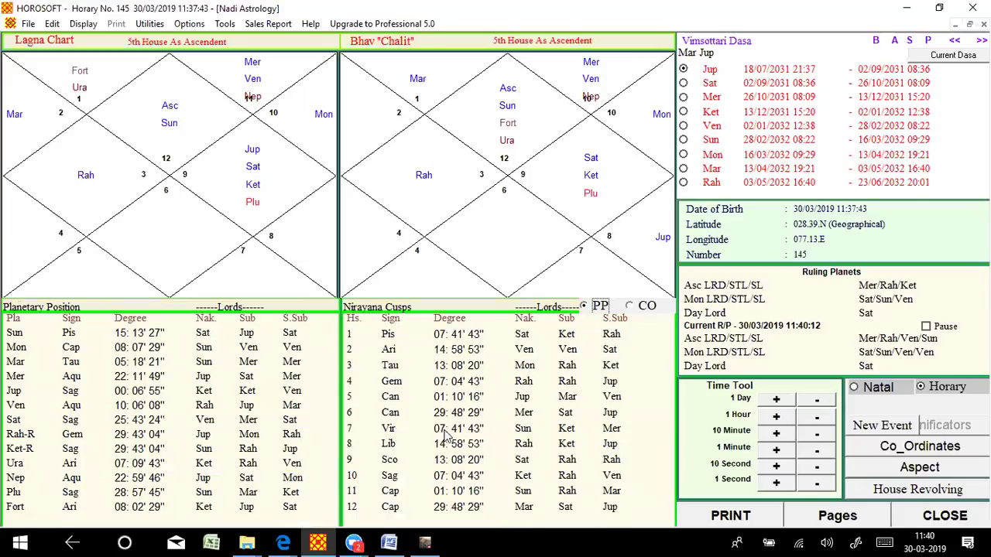
{"action": "left_click", "coordinate": [629, 307]}
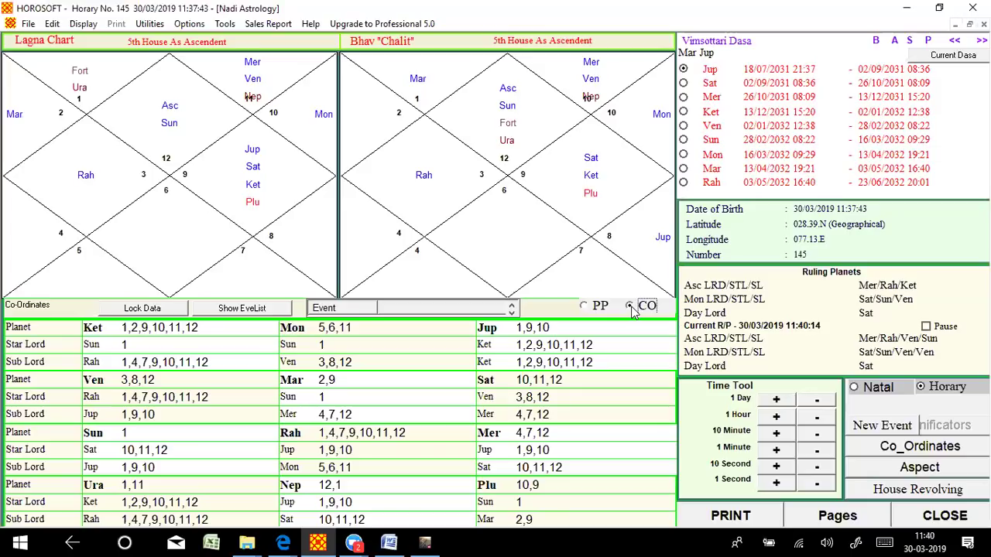
Step: Restore house 1 as the ascendant and show the planetary position and Nirayana cusps tables
{"action": "left_click", "coordinate": [859, 495]}
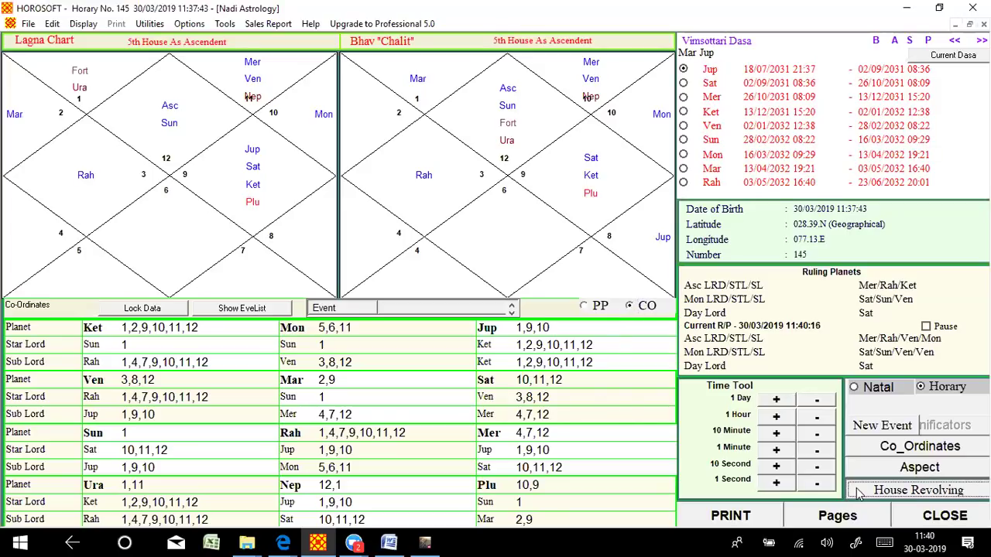
{"action": "left_click", "coordinate": [196, 243]}
{"action": "left_click", "coordinate": [604, 308]}
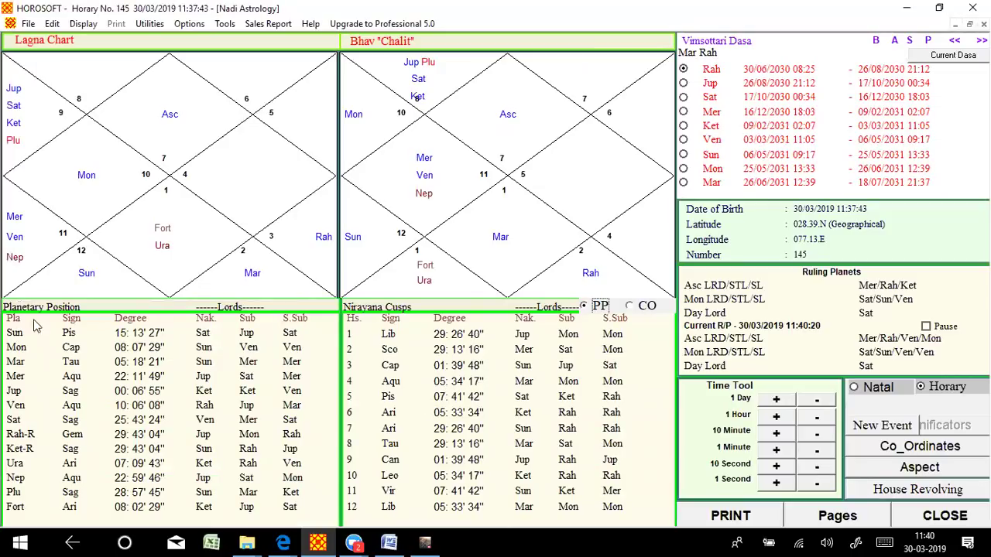